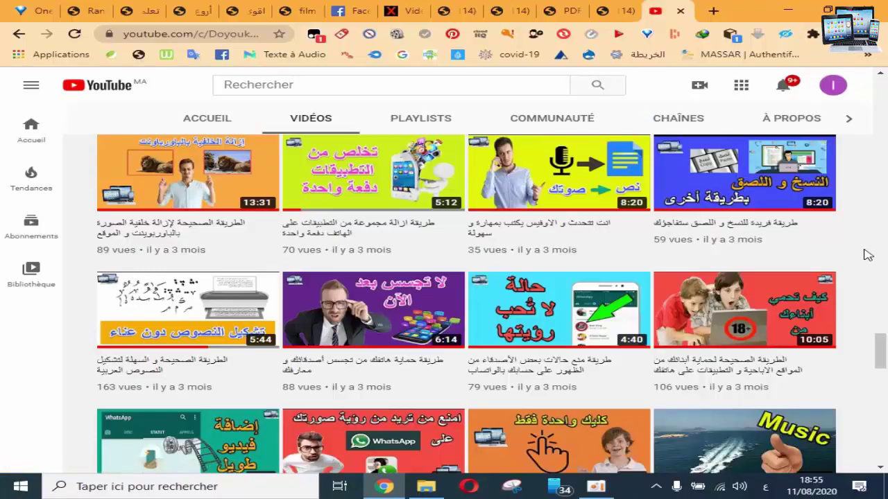
Look through the YouTube channel's uploaded videos back up to the newest ones and the channel header
scroll(867, 255, up, 5)
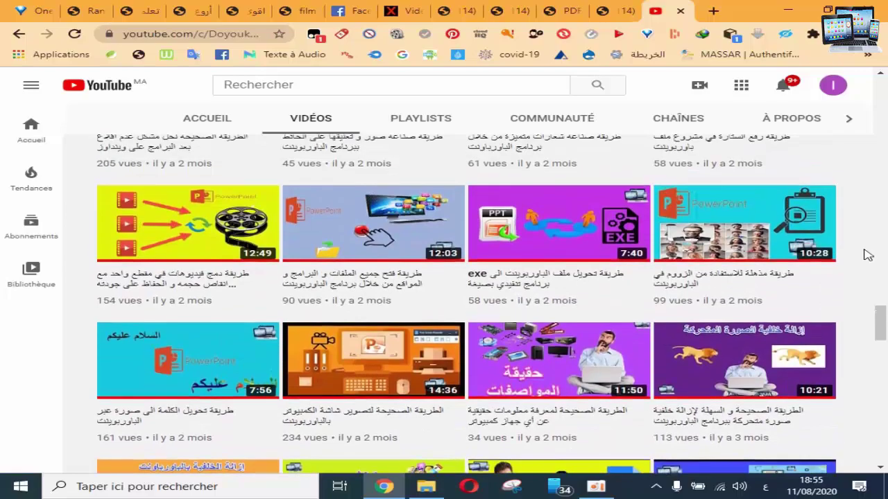
scroll(868, 255, up, 5)
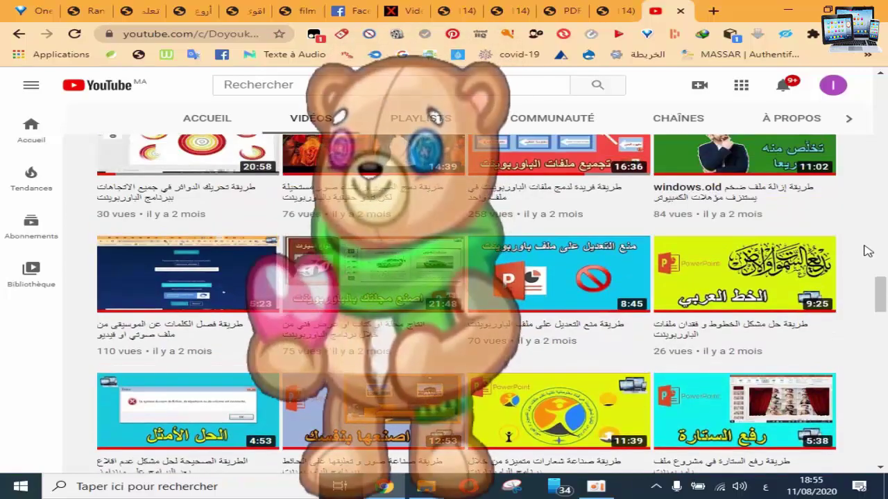
scroll(868, 252, up, 5)
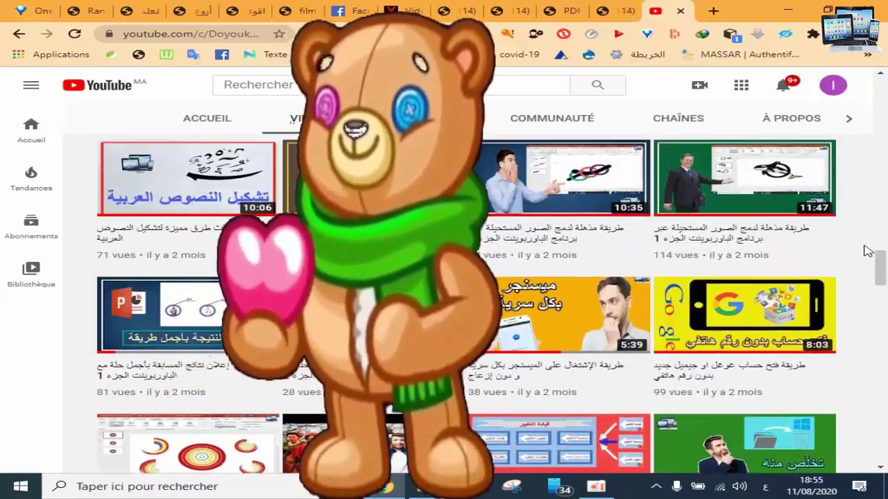
scroll(867, 251, up, 4)
scroll(868, 251, up, 3)
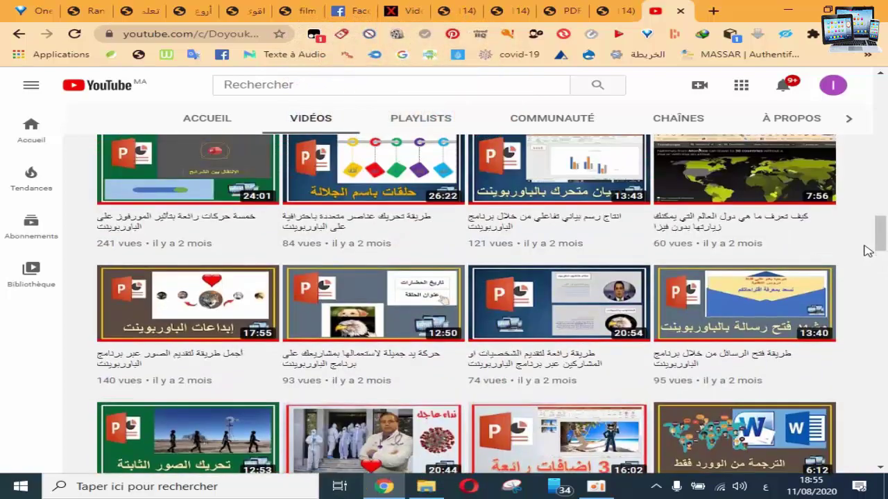
scroll(867, 251, up, 2)
scroll(868, 252, up, 4)
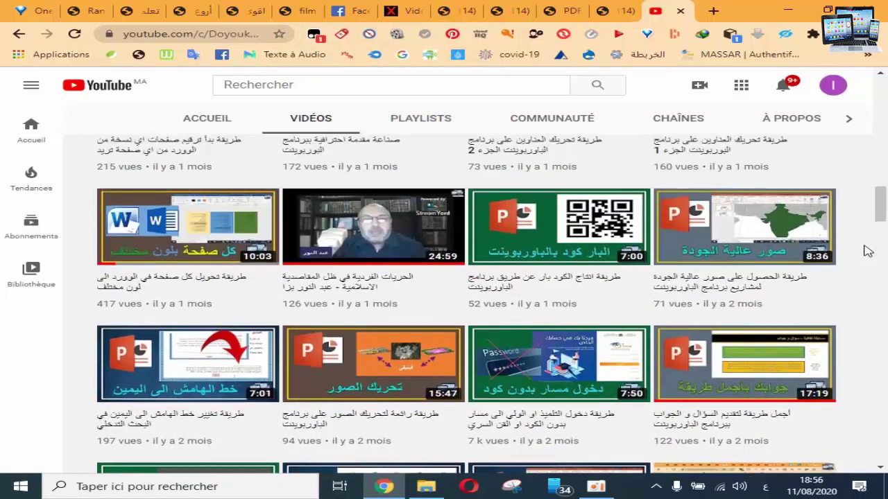
scroll(867, 251, up, 8)
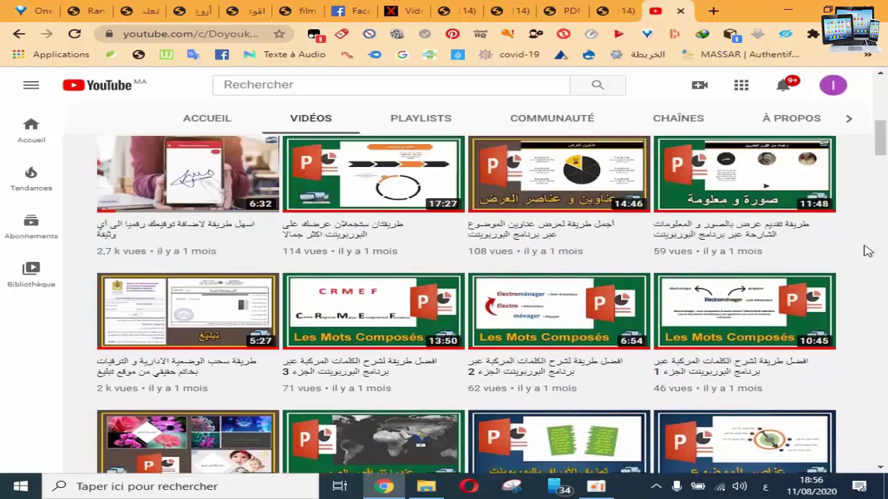
scroll(868, 251, up, 4)
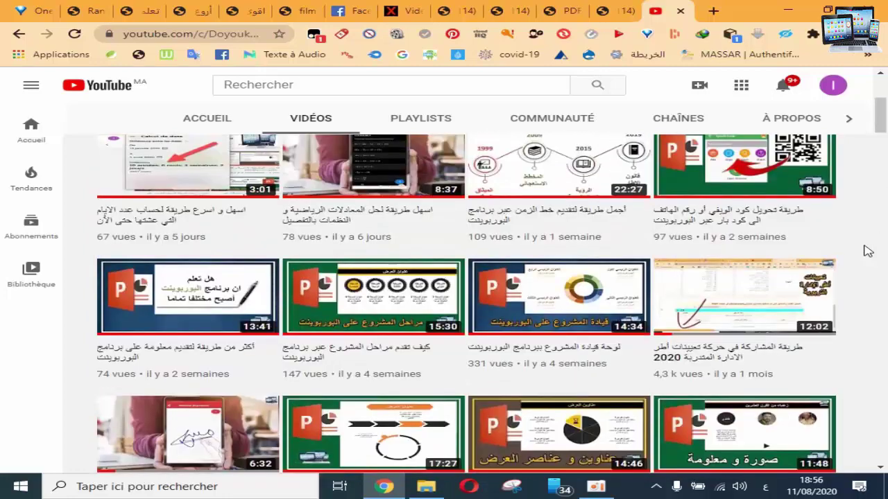
scroll(867, 251, up, 3)
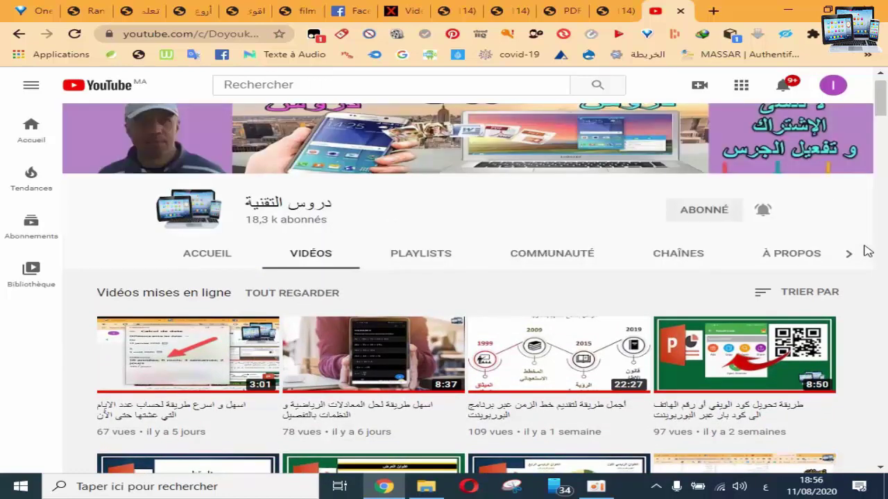
Switch to File Explorer, search the البحث الدقيق folder for "الحياة المدرسية", and close the folder window
click(788, 13)
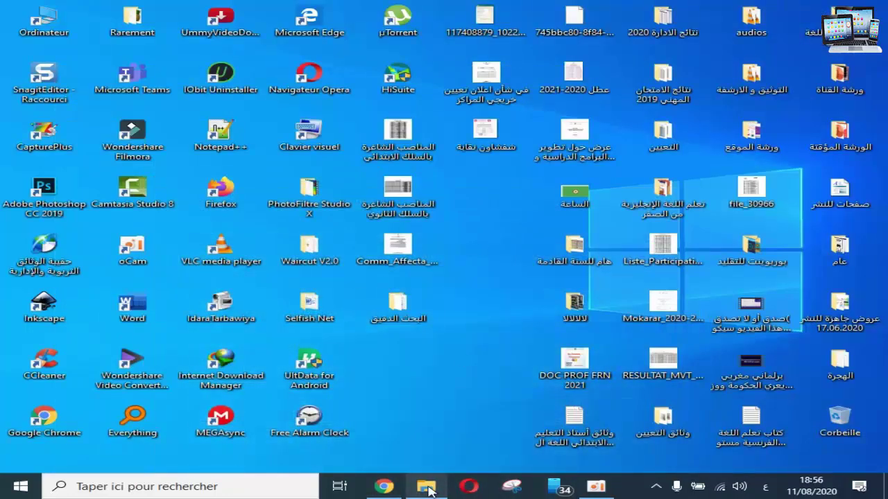
click(428, 490)
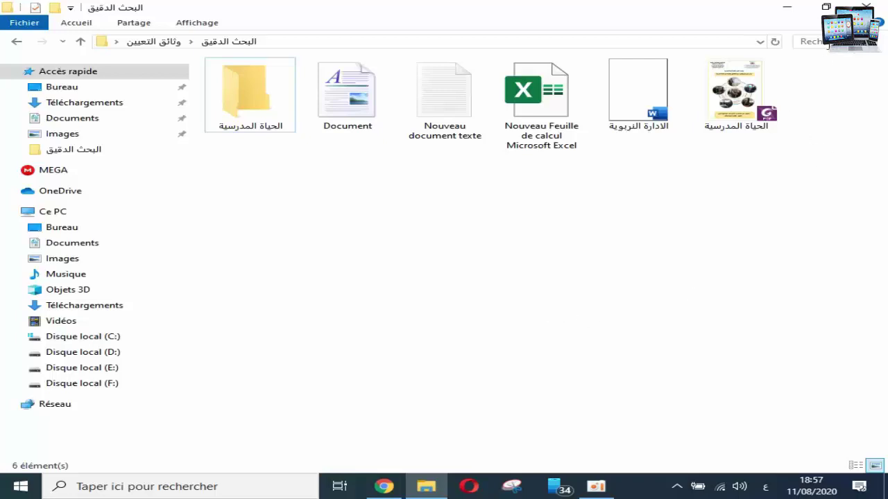
click(839, 41)
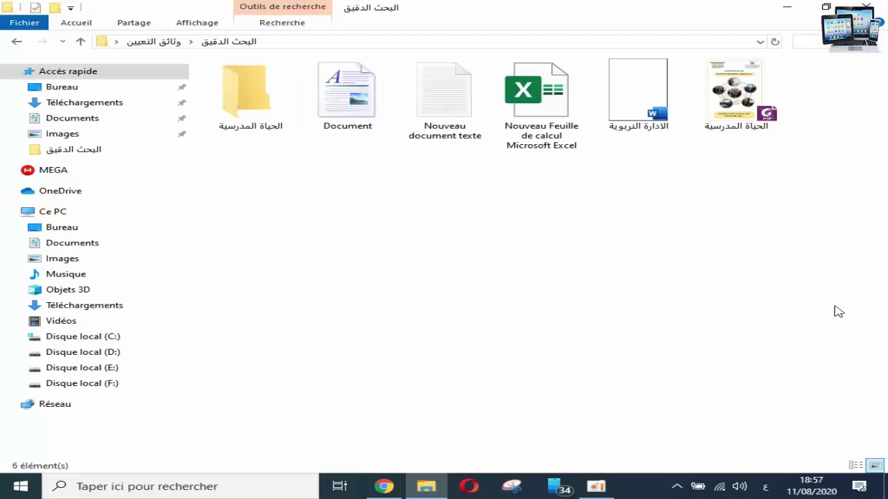
text(الحياة المدرسية)
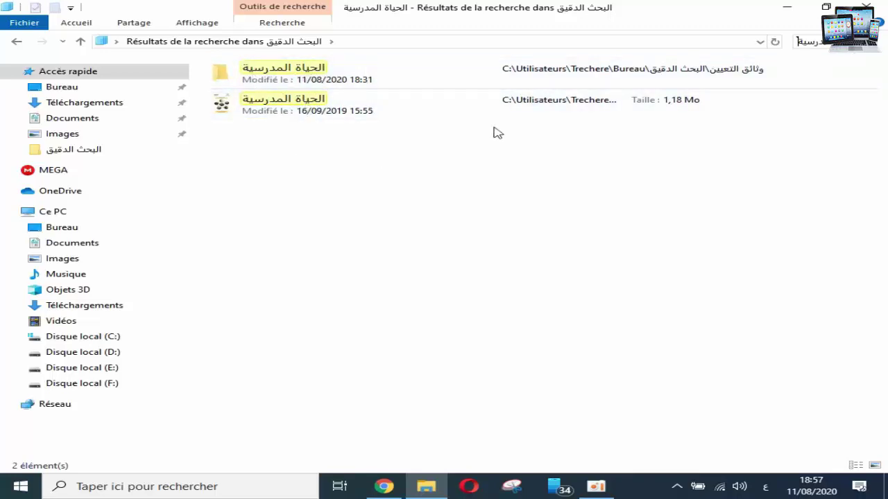
click(875, 41)
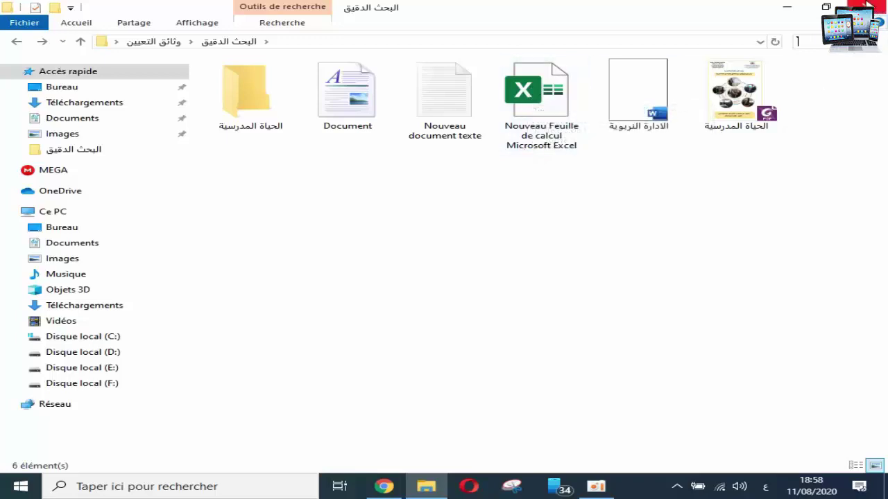
click(867, 6)
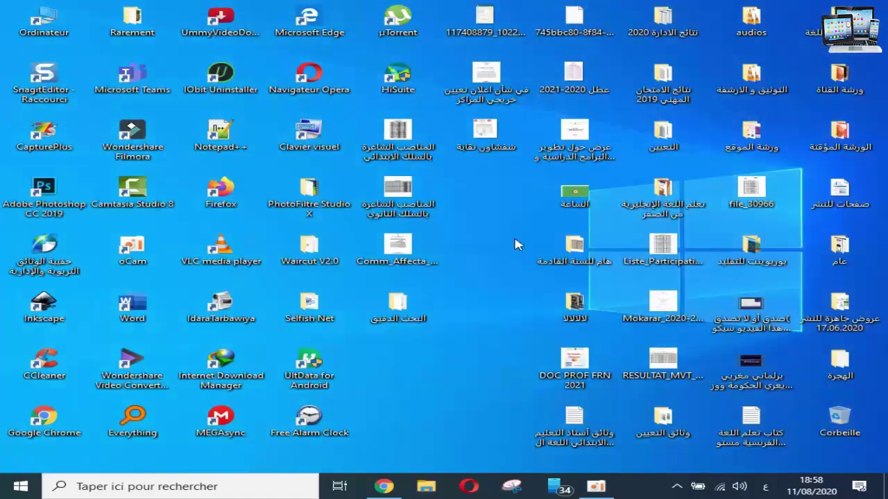
Open the Panneau de configuration from Ce PC and display its items as Grandes icônes
double_click(38, 21)
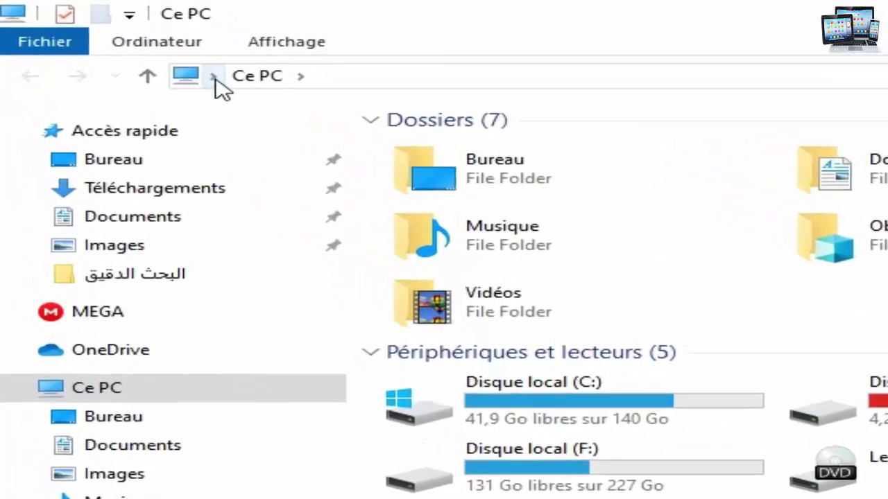
click(215, 76)
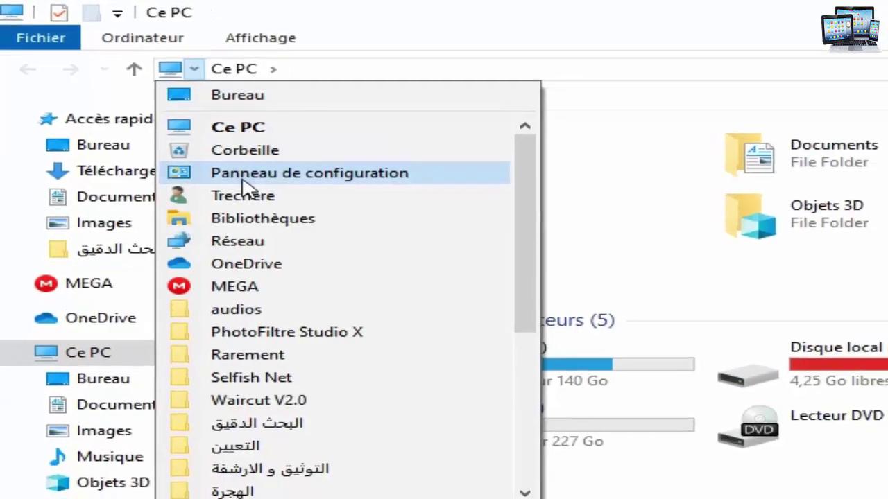
click(270, 193)
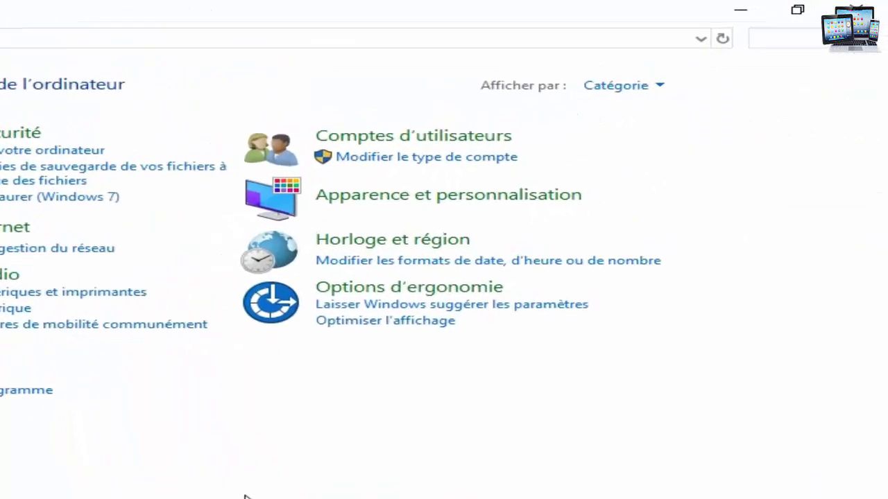
click(665, 84)
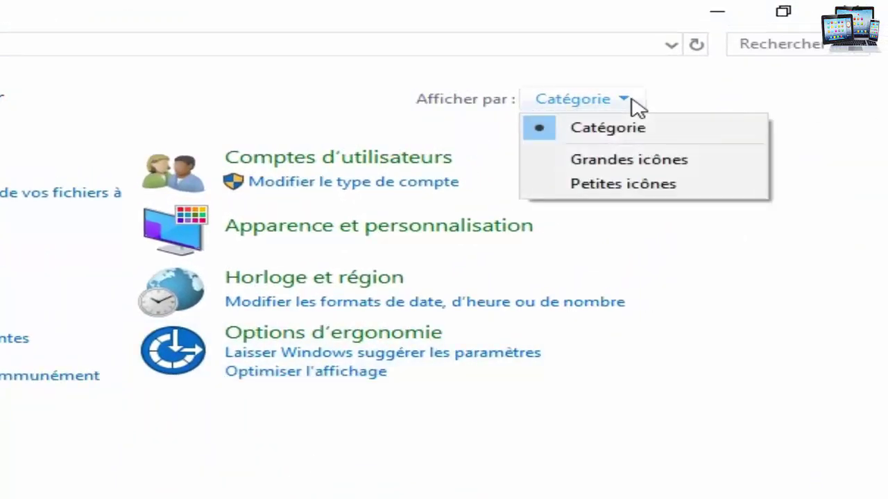
click(633, 169)
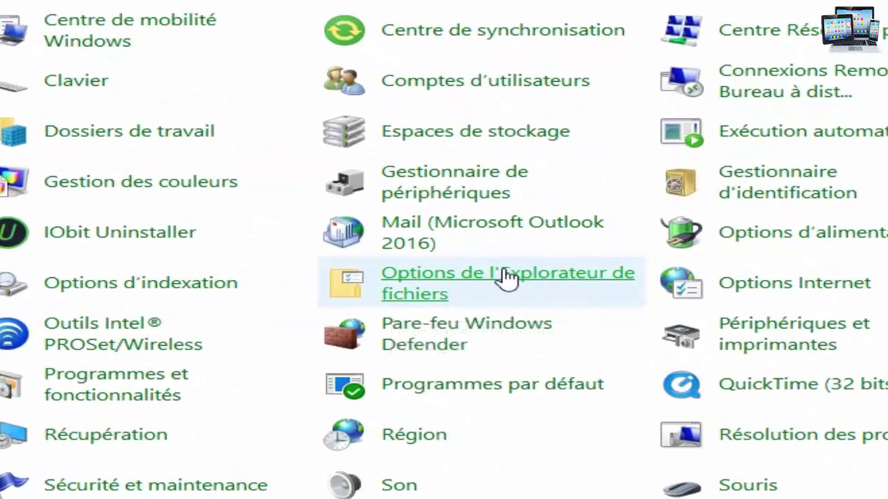
In the Explorateur de fichiers search options, include compressed files and search both file names and contents in non-indexed locations
click(508, 276)
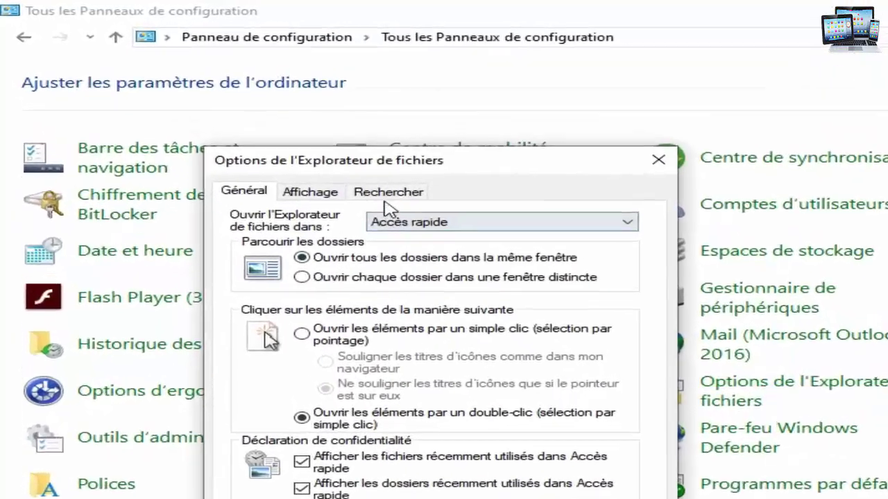
click(302, 151)
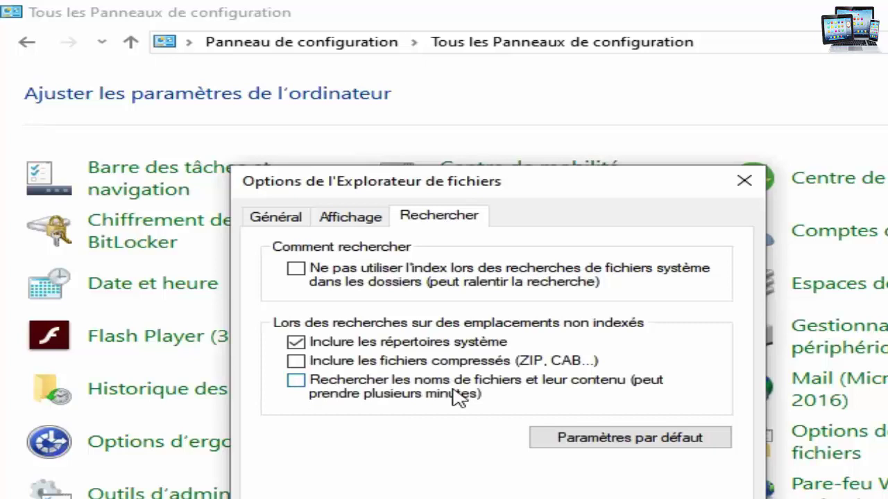
click(297, 382)
click(296, 361)
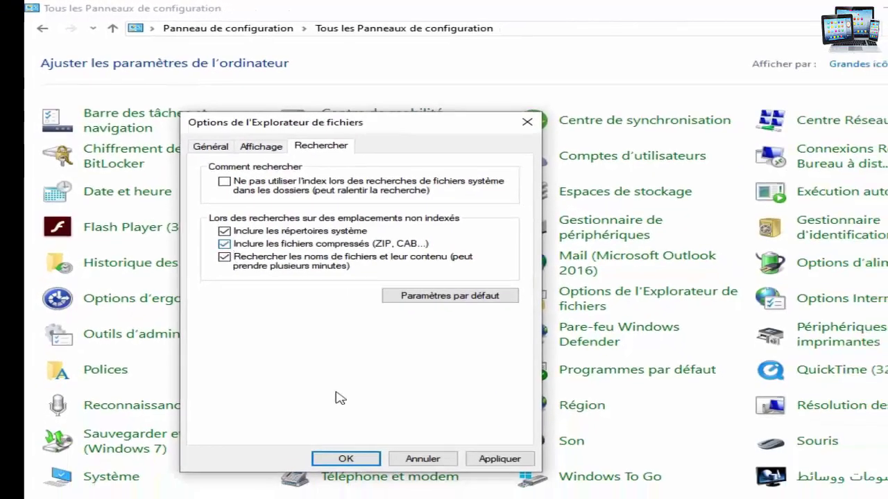
click(508, 458)
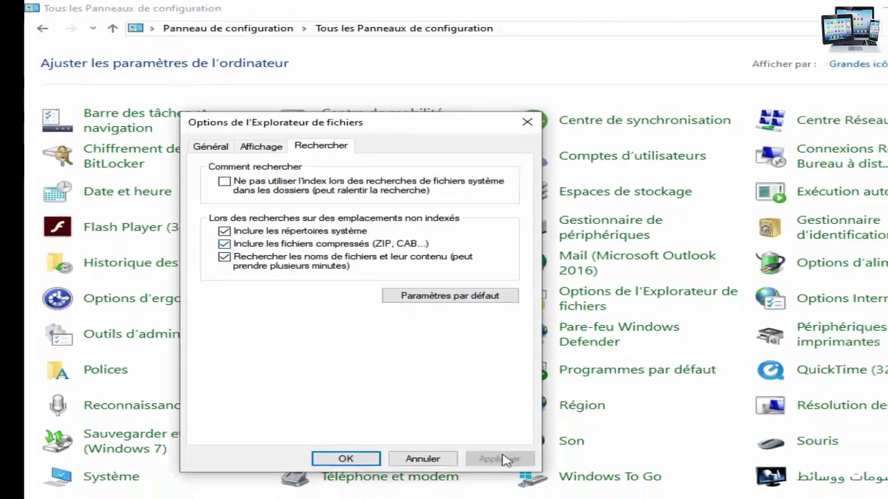
click(363, 461)
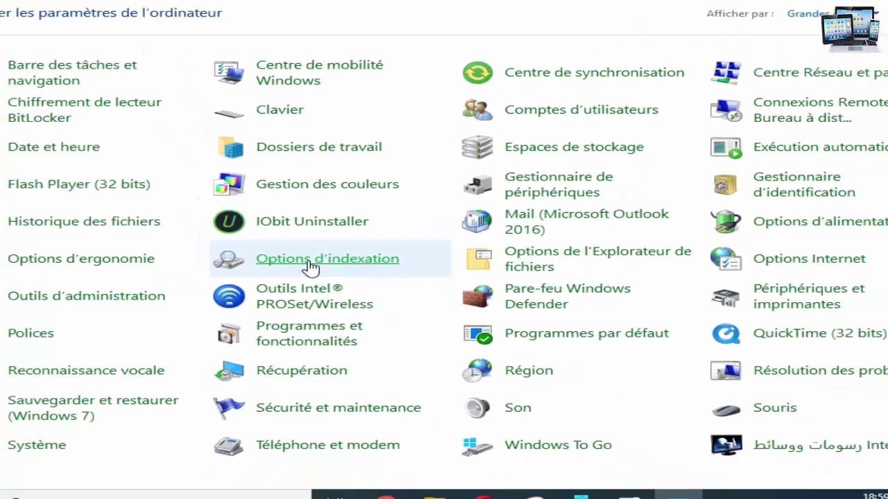
In the advanced indexing options, index properties and file contents for the _sln extension, confirm rebuilding the index, and close the settings windows
click(281, 217)
click(213, 333)
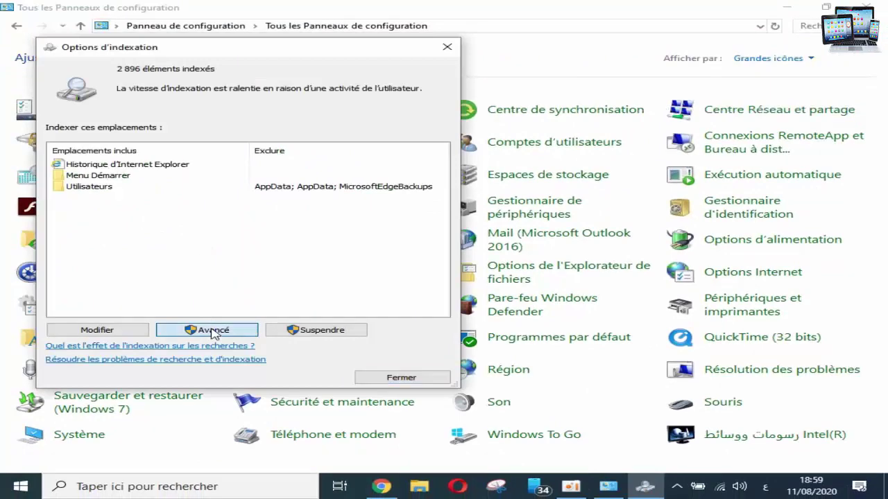
click(211, 78)
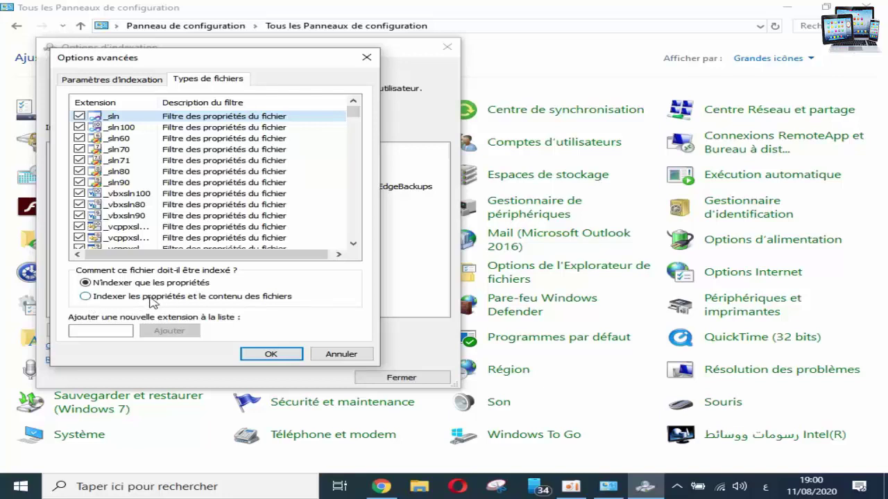
click(95, 297)
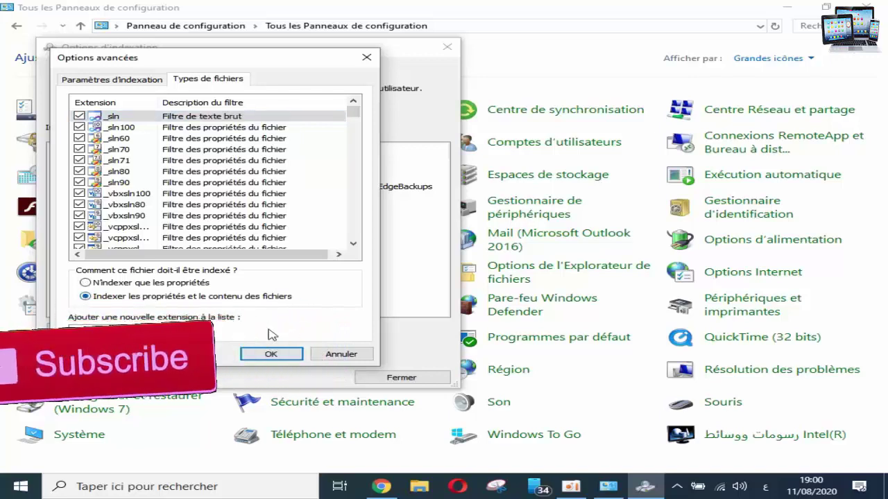
click(270, 355)
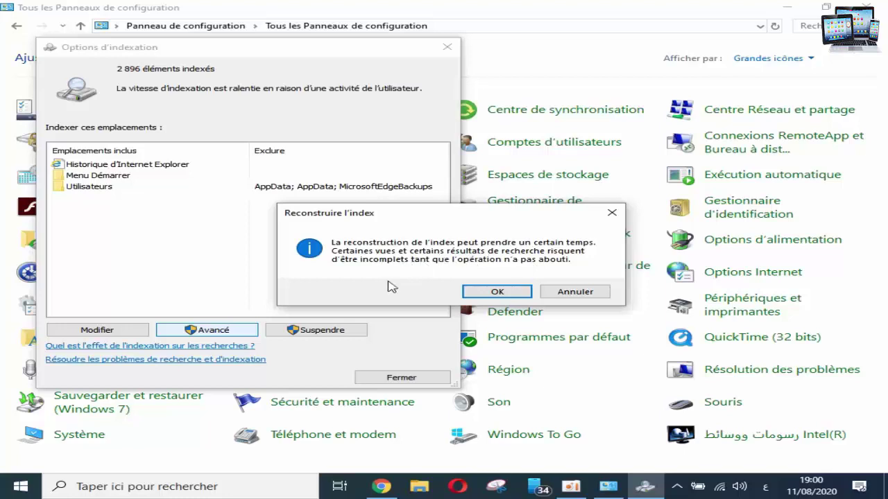
click(498, 292)
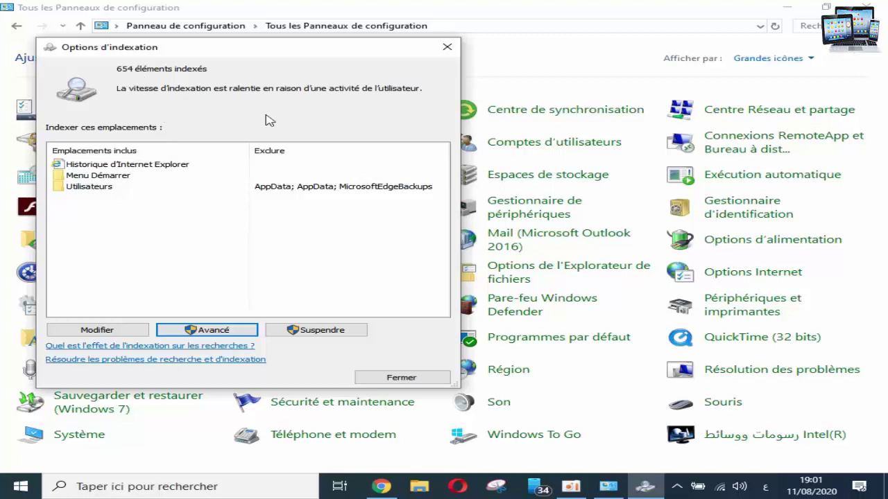
click(412, 378)
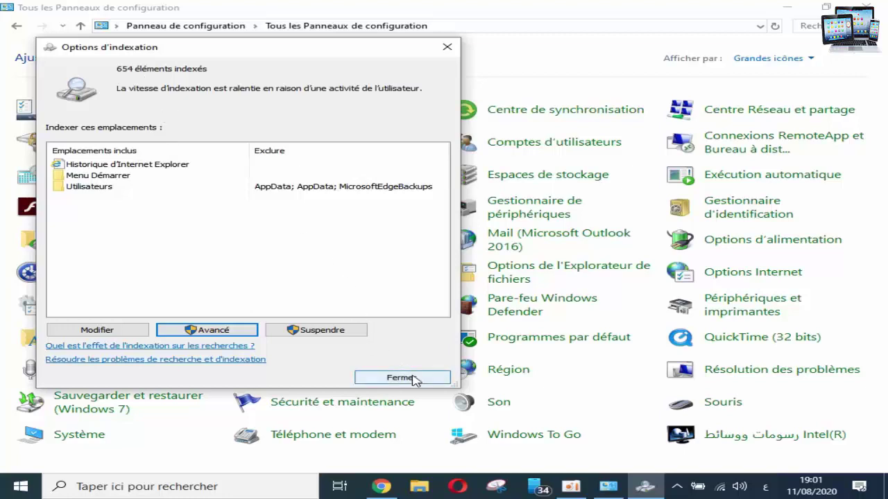
click(875, 7)
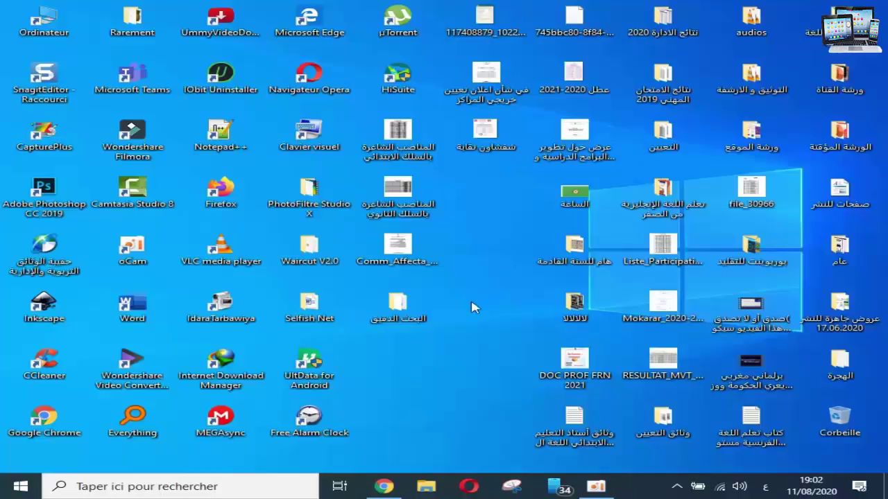
Search the desktop folder البحث الدقيق for "الحياة المدرسية" and display the results as large thumbnails
double_click(397, 305)
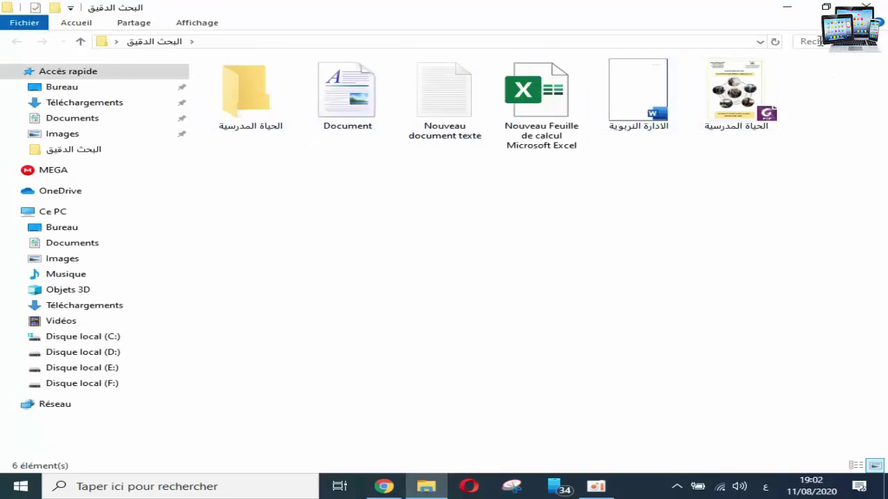
click(820, 40)
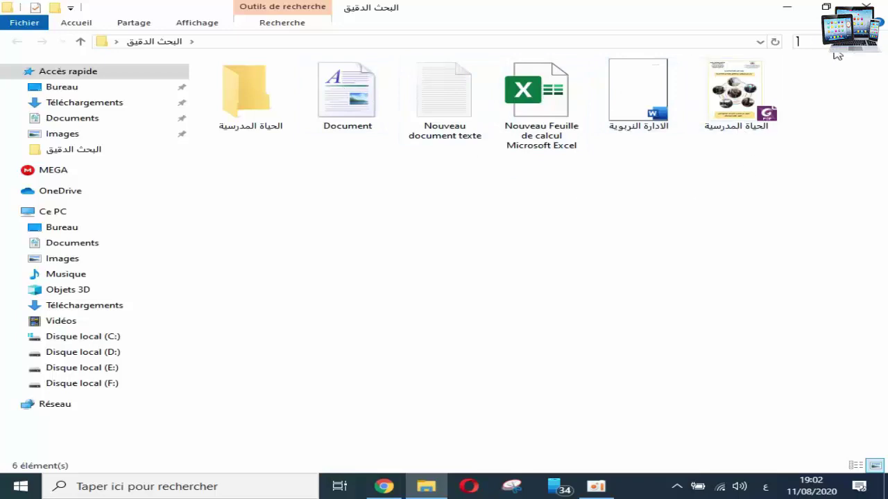
click(797, 41)
text(الحياة المدرسية)
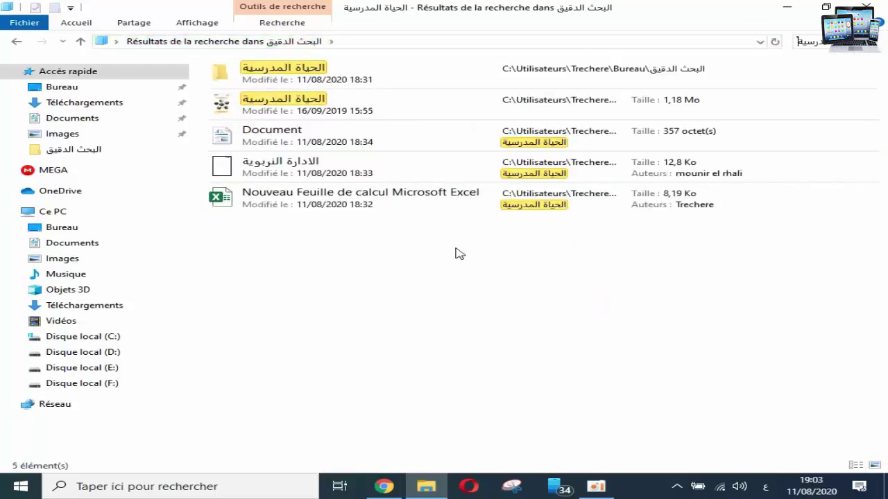
click(875, 465)
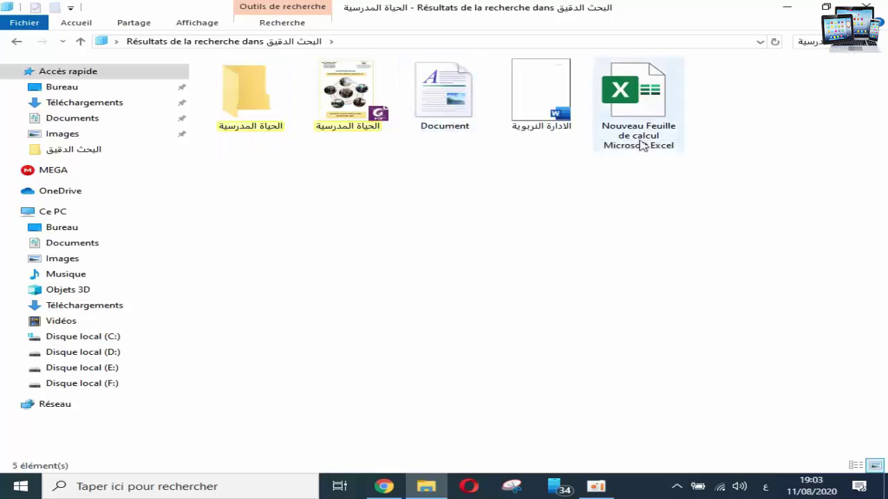
Open the search results Document, الادارة التربوية and Nouveau Feuille de calcul Microsoft Excel in turn to check their contents for "الحياة المدرسية"
click(452, 89)
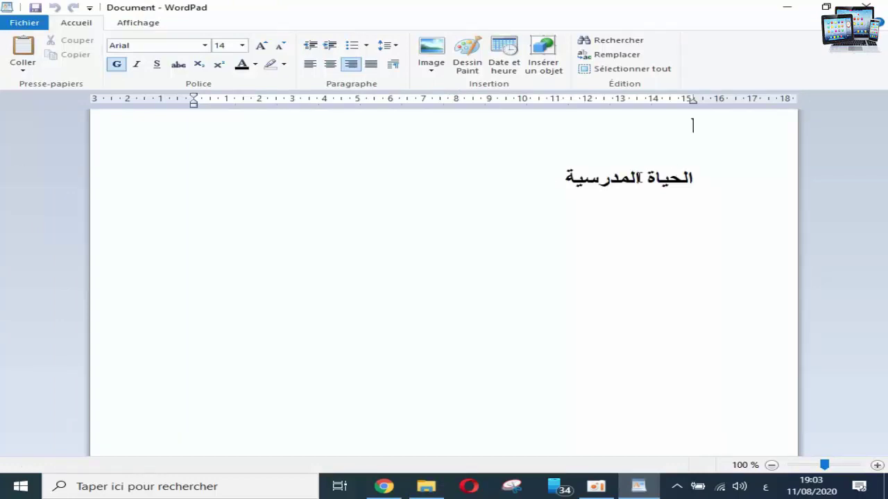
click(867, 7)
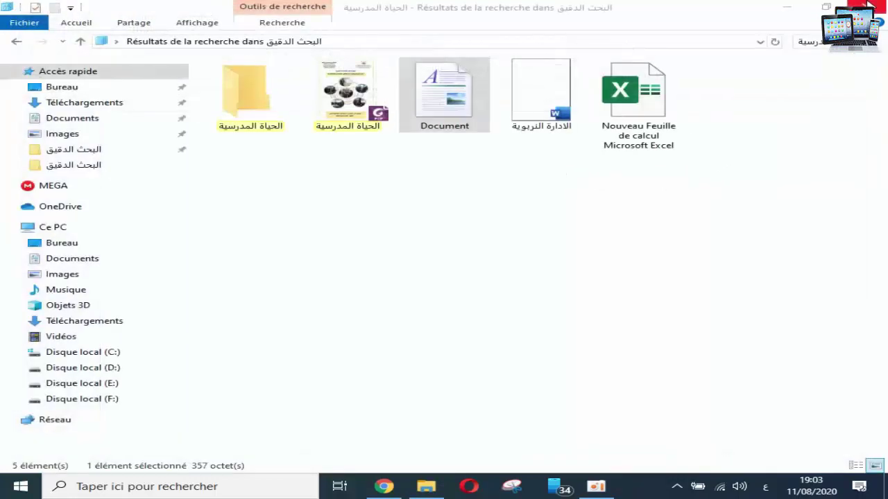
click(543, 105)
double_click(543, 105)
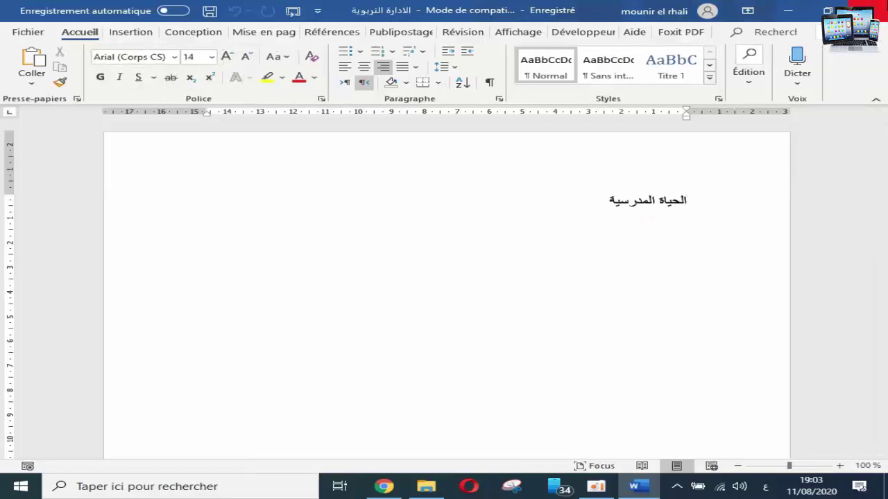
click(869, 8)
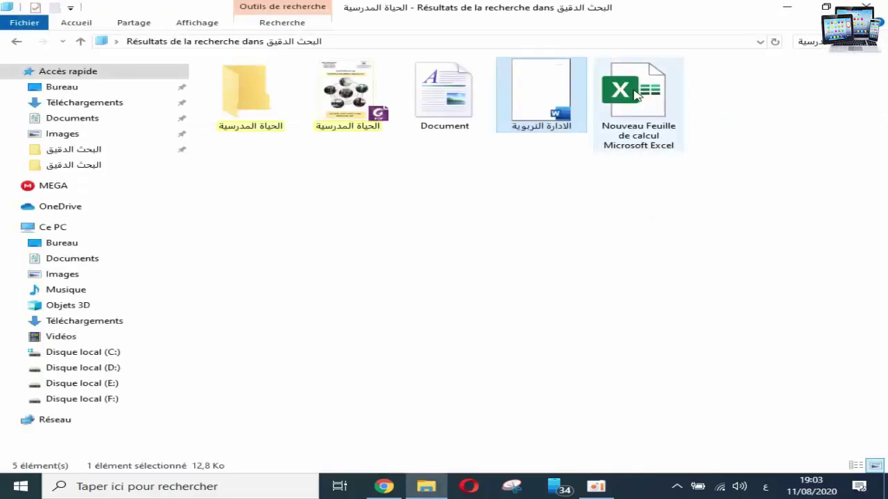
double_click(627, 94)
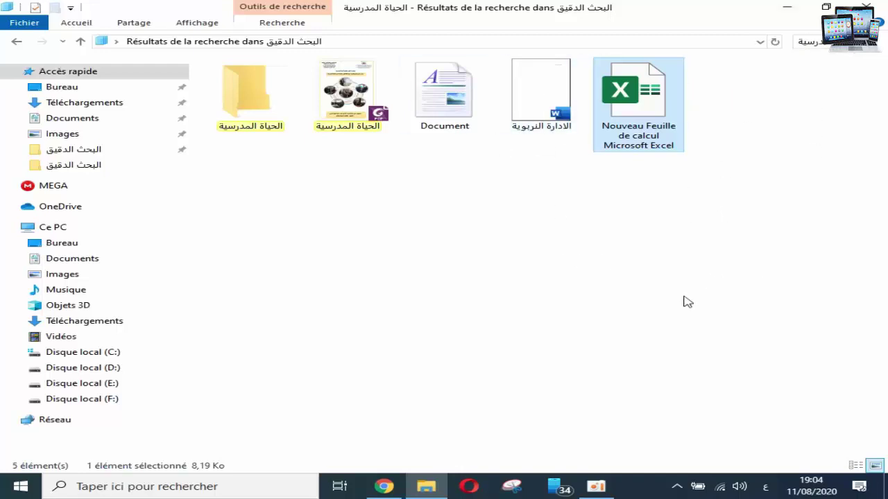
Switch to Chrome and look through the uploaded videos of the دروس التقنية YouTube channel
click(387, 488)
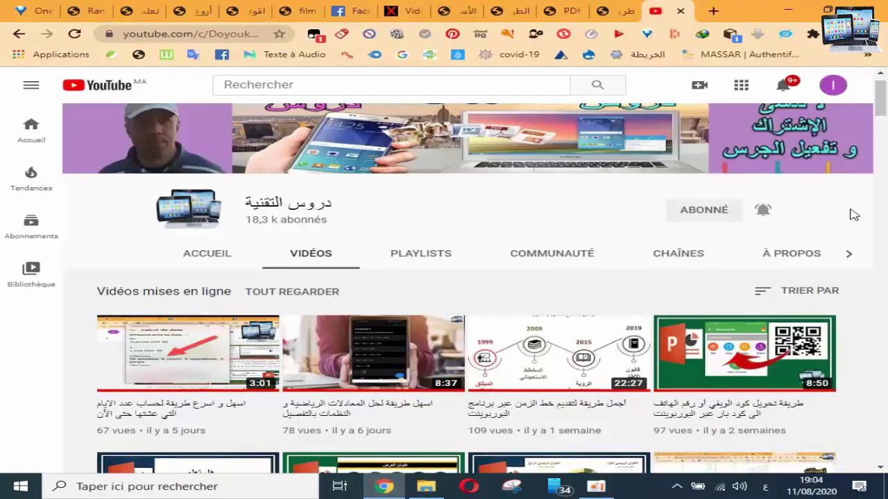
scroll(853, 214, down, 7)
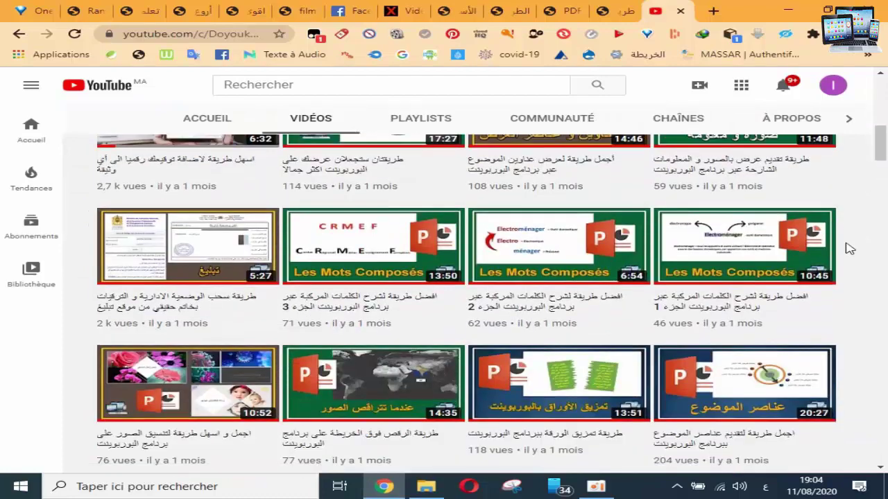
scroll(850, 248, down, 4)
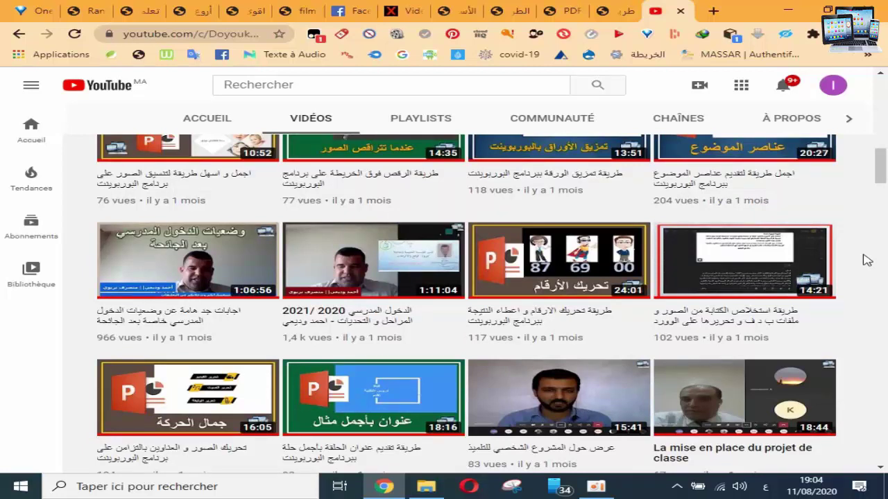
scroll(867, 260, down, 6)
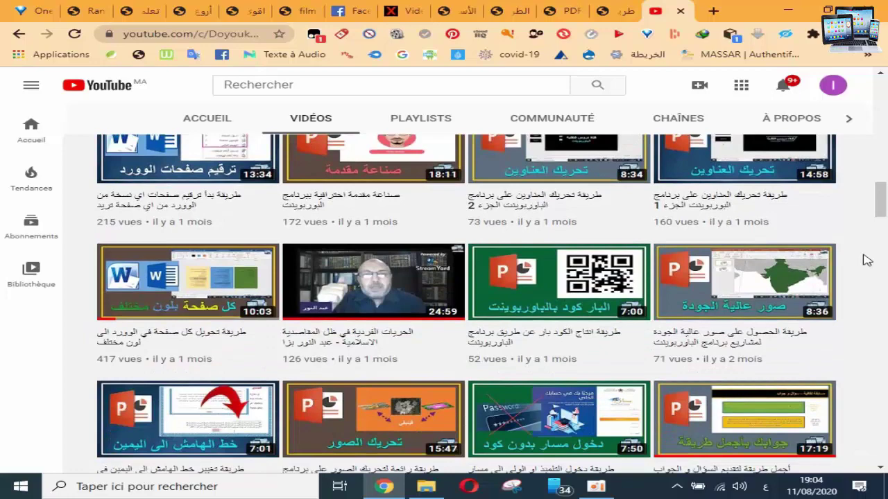
scroll(866, 260, down, 4)
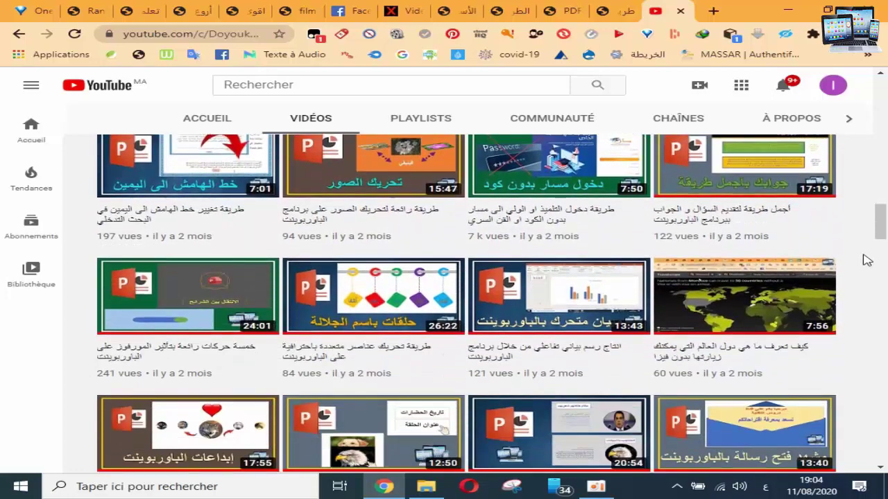
scroll(866, 260, down, 4)
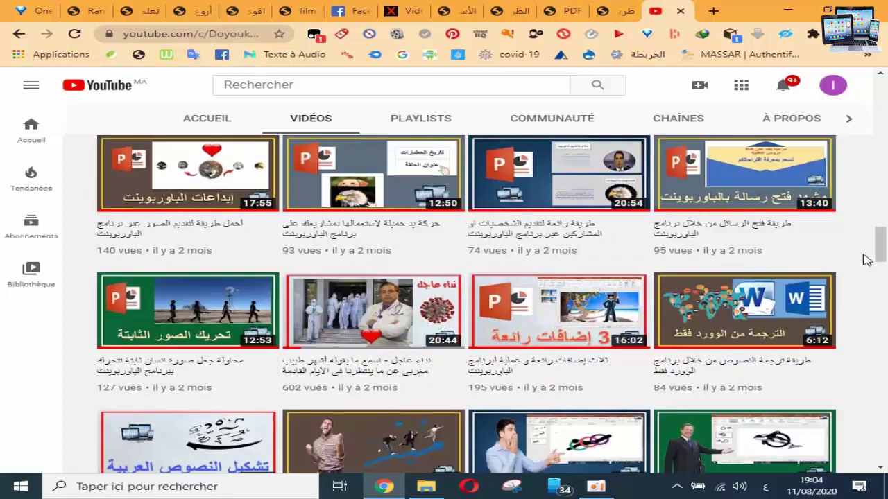
scroll(866, 260, down, 3)
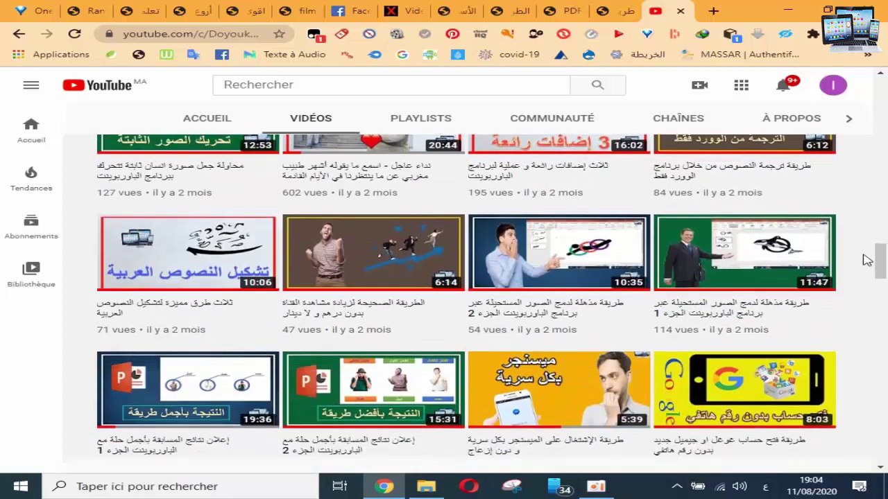